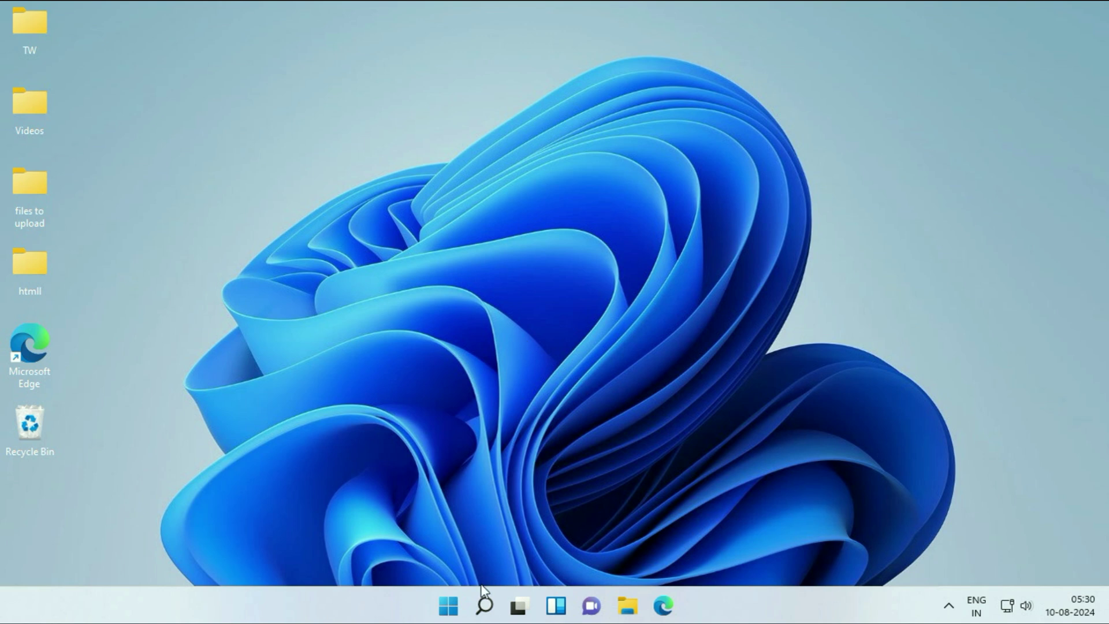
- Find Control Panel through the system search and open it
left_click(448, 605)
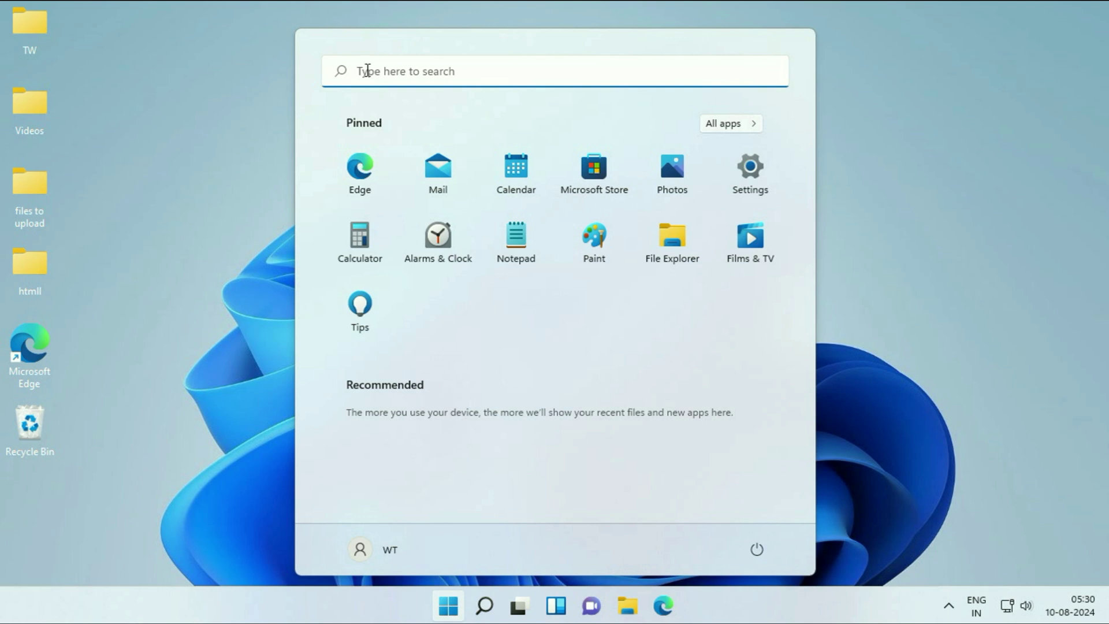
left_click(416, 74)
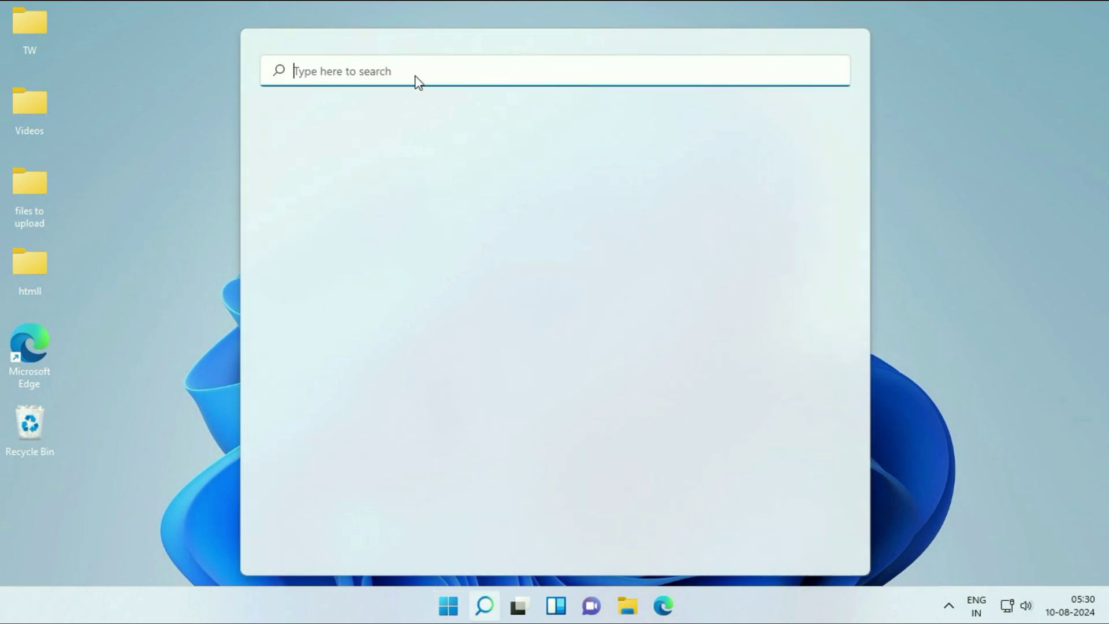
type("contr")
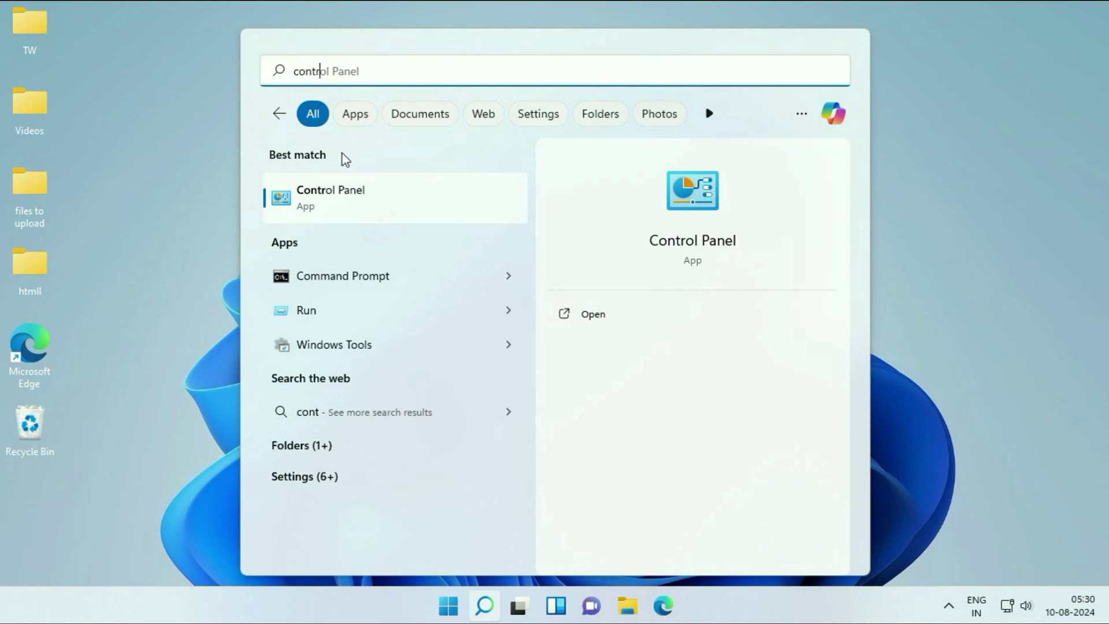
left_click(331, 203)
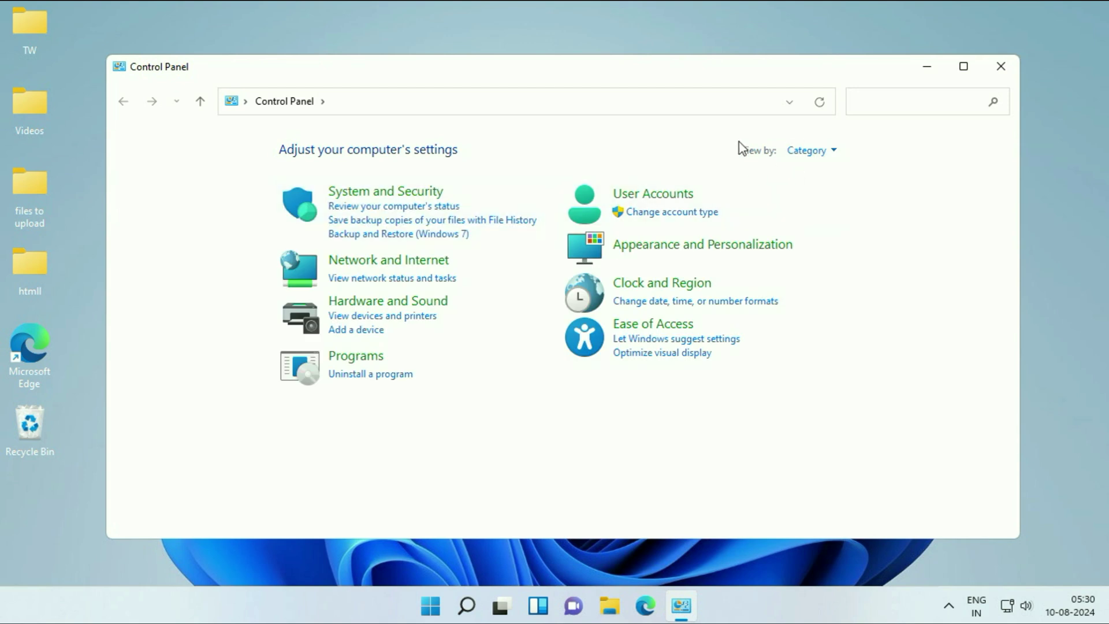
- Show the Control Panel items as small icons in a maximized window and open the Sound settings
left_click(830, 154)
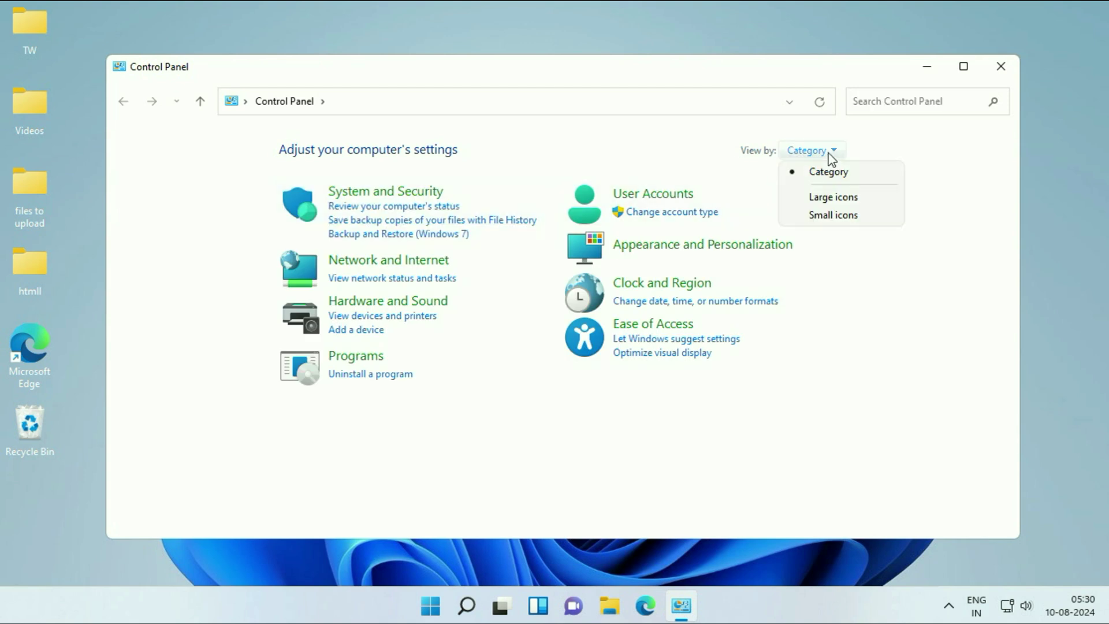
left_click(833, 215)
left_click(963, 66)
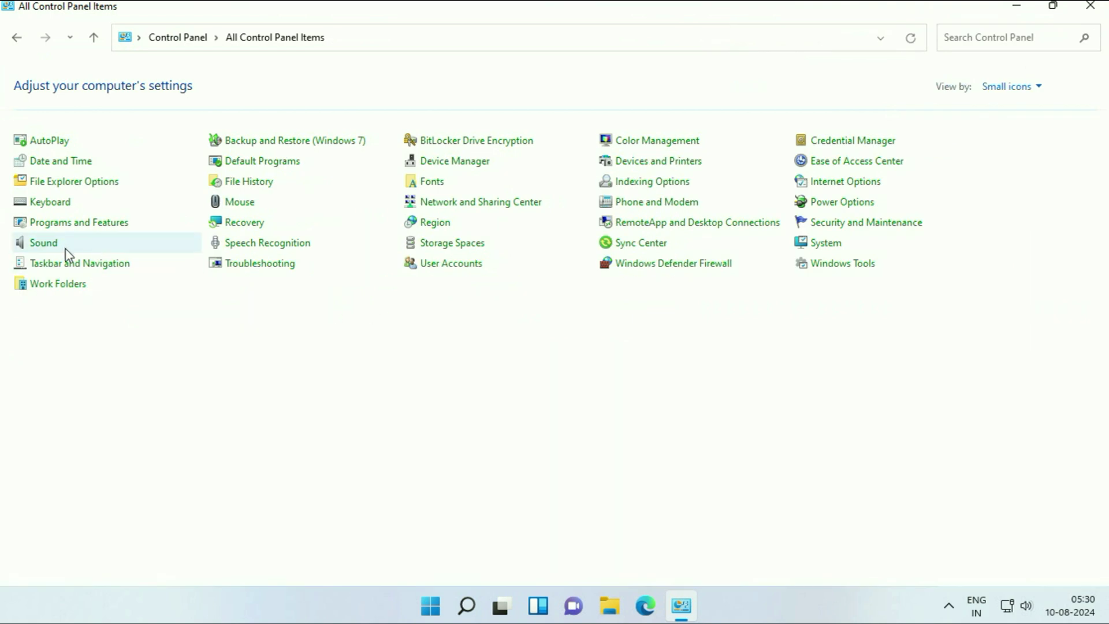
left_click(43, 245)
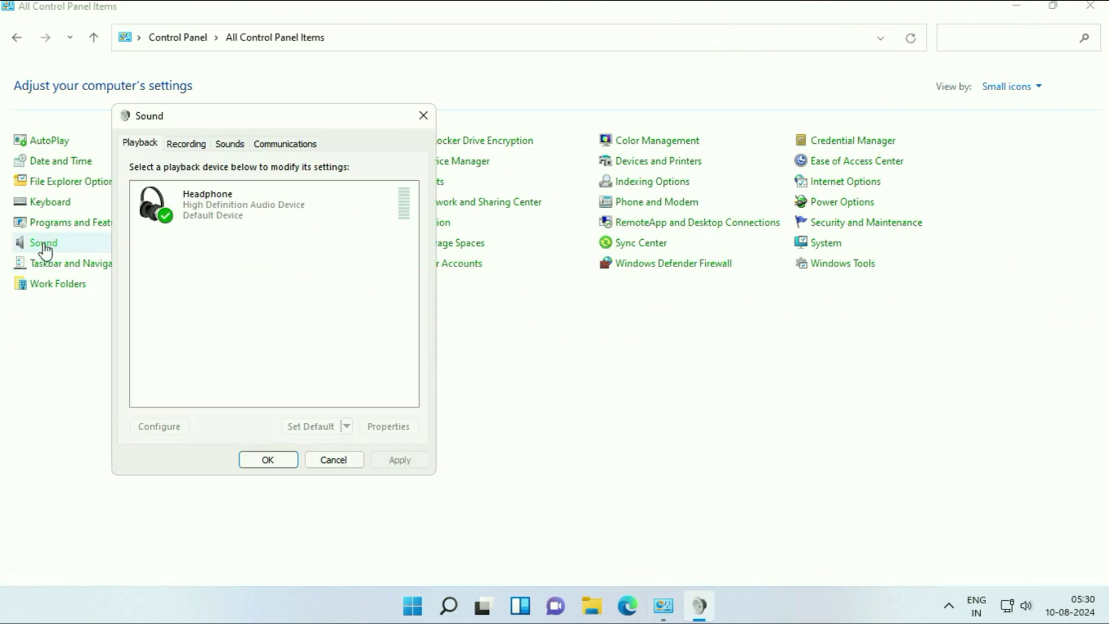
- Disable the Headphone playback device and enable it again
left_click_drag(279, 121, 556, 119)
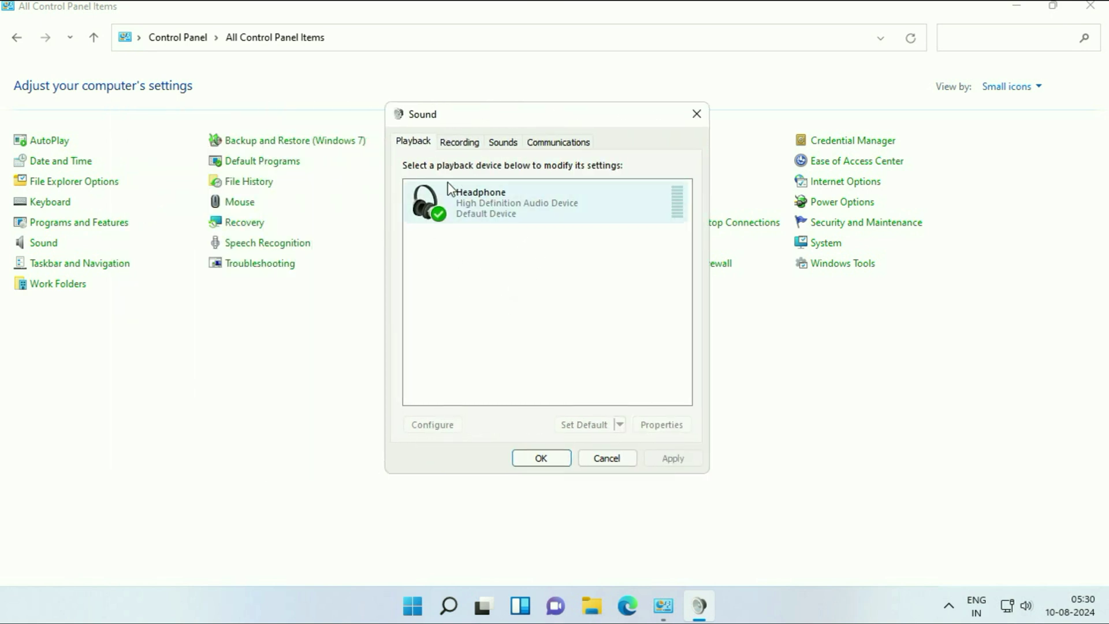
right_click(499, 198)
left_click(535, 244)
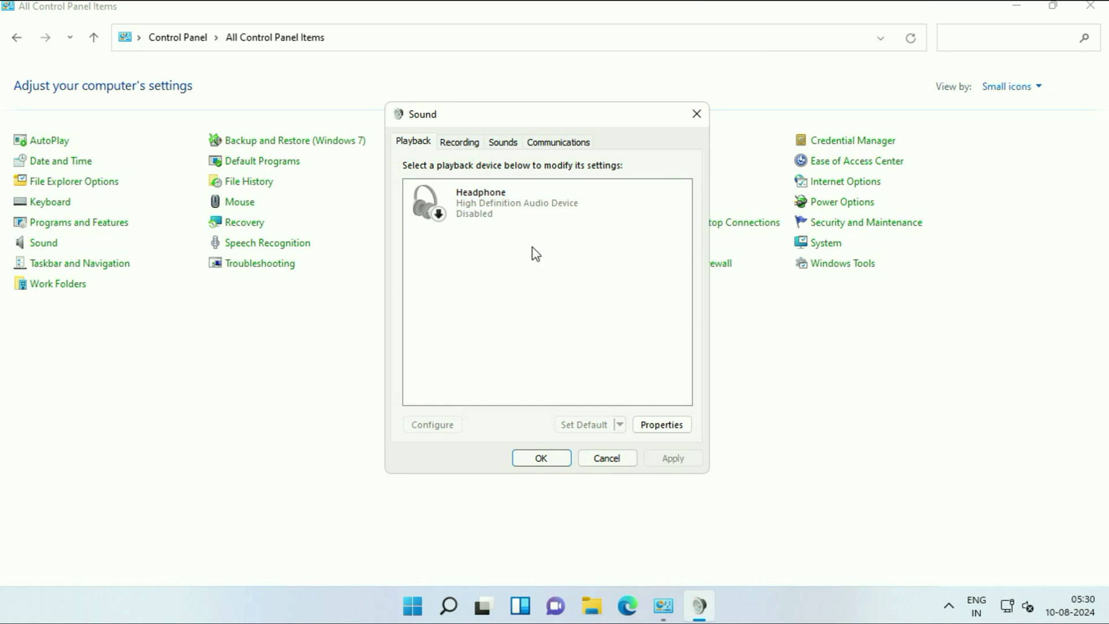
left_click(483, 307)
right_click(470, 199)
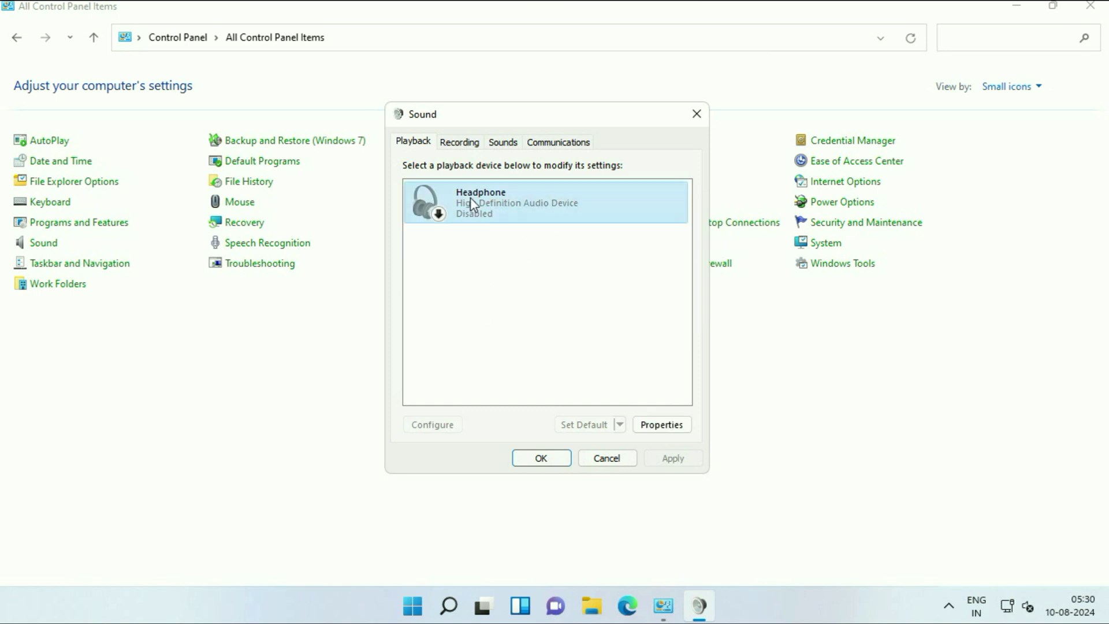
left_click(516, 228)
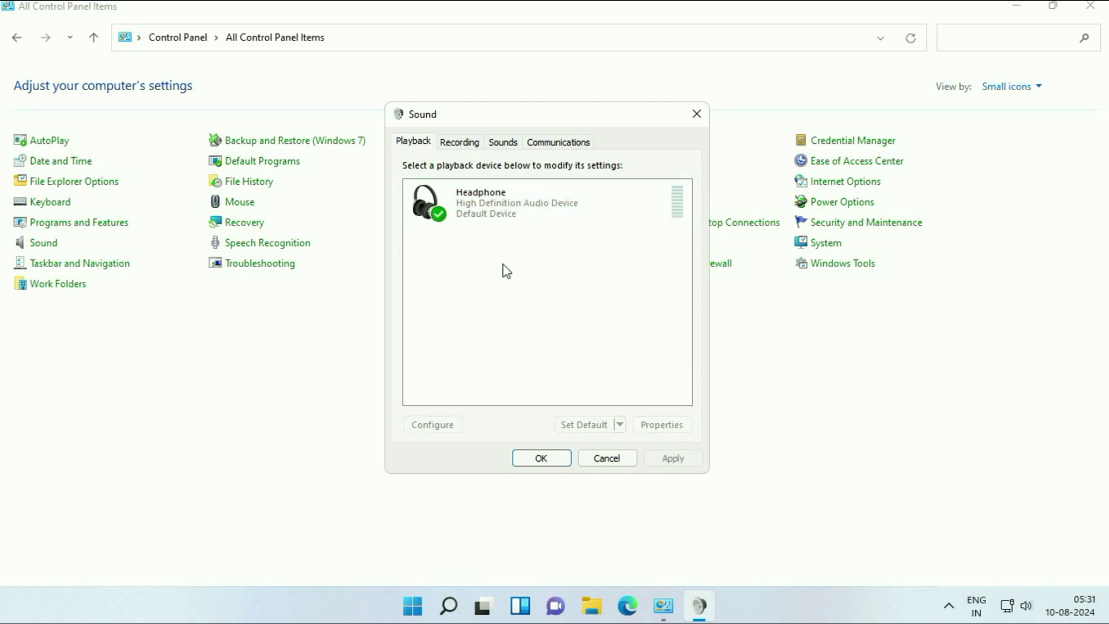
- Open the Headphone device's properties and set its speaker level to 51
right_click(487, 212)
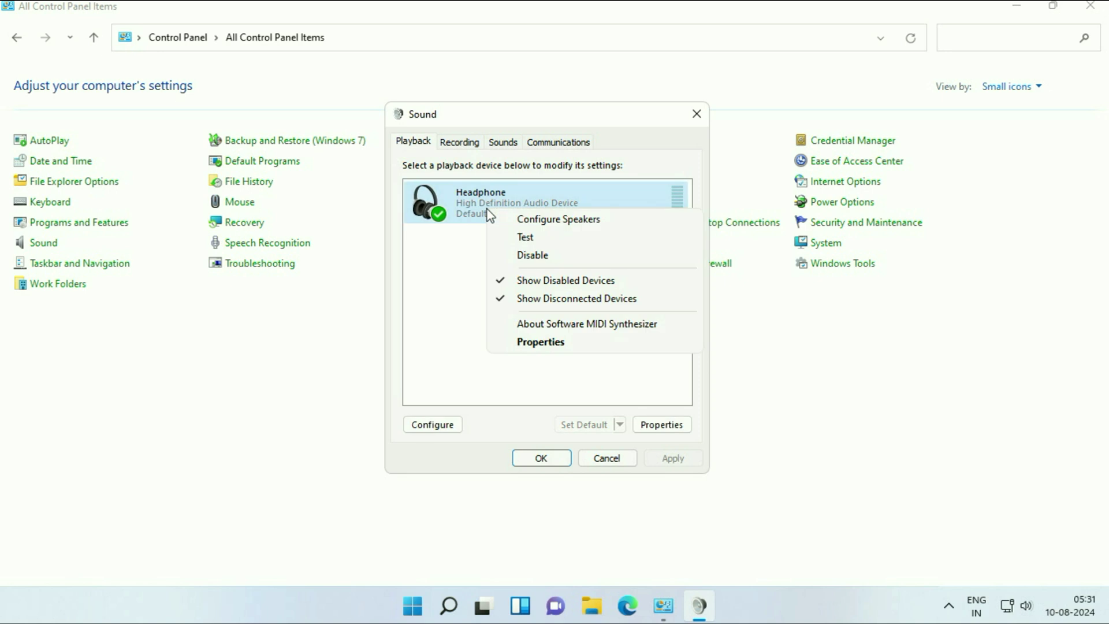
left_click(545, 343)
left_click_drag(544, 183, 502, 134)
left_click(437, 160)
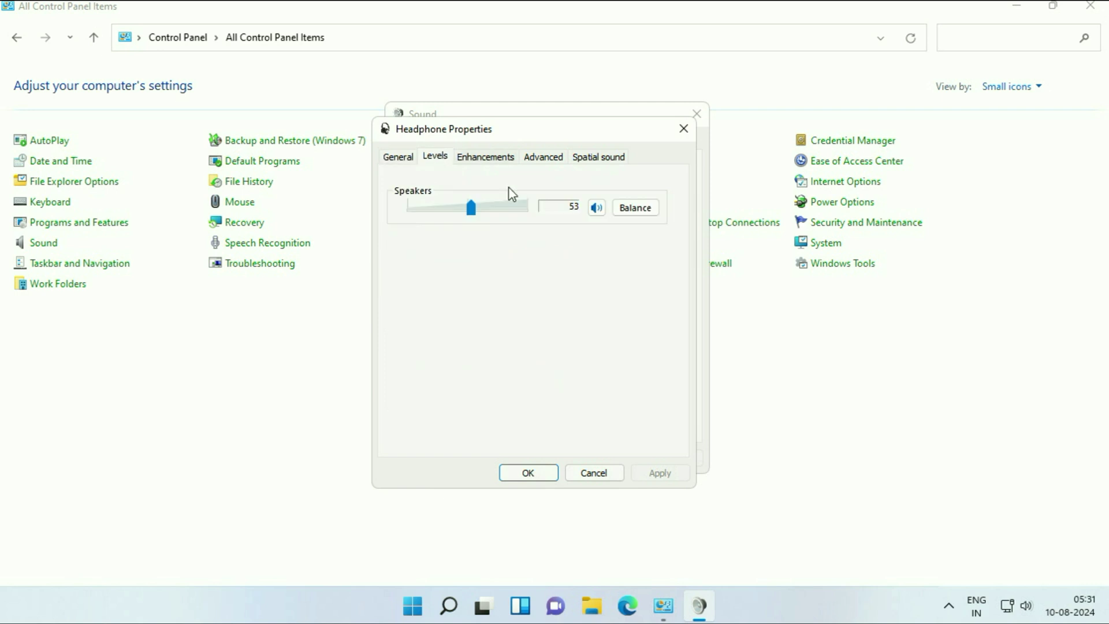
left_click_drag(499, 219, 469, 219)
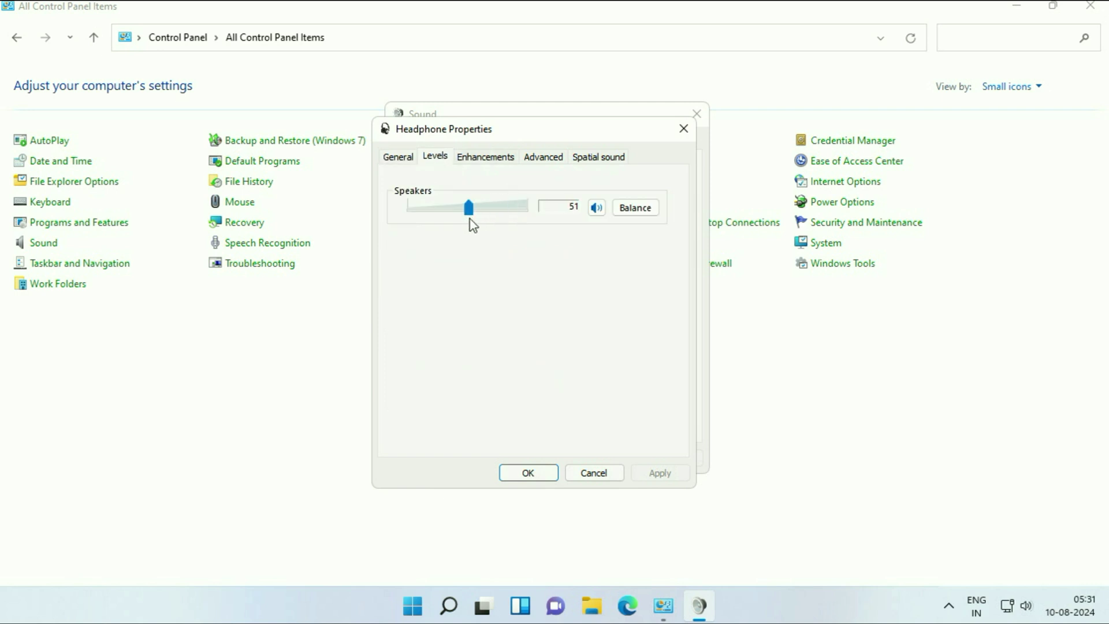
- Turn off "Disable all enhancements" for the headphone, enable Loudness Equalization, apply the change, and close the Sound and Control Panel windows
left_click(490, 161)
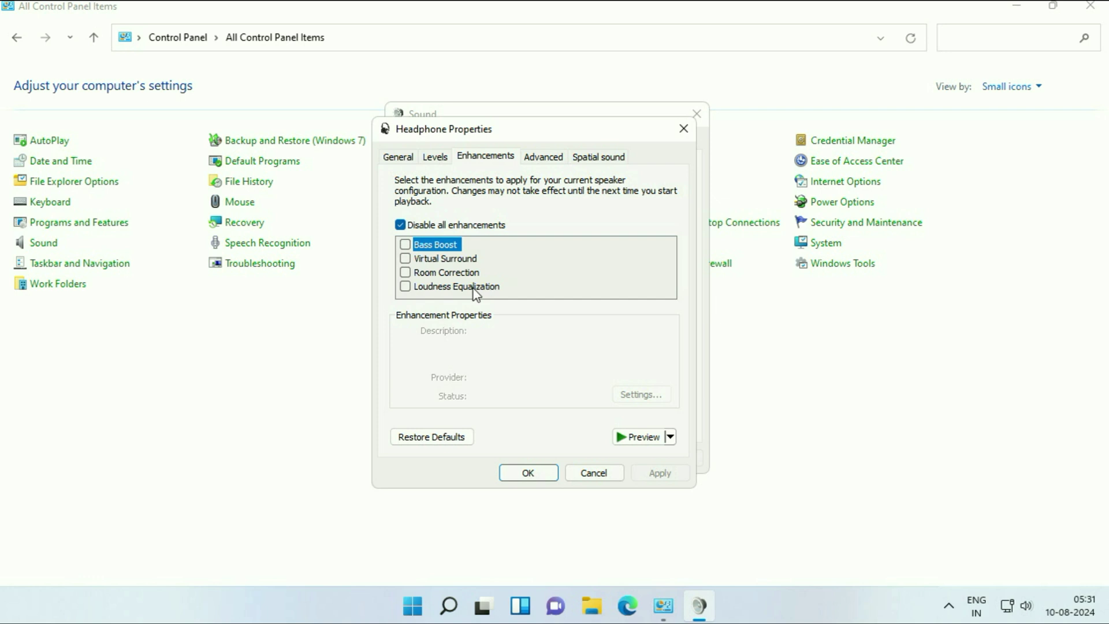
left_click(400, 226)
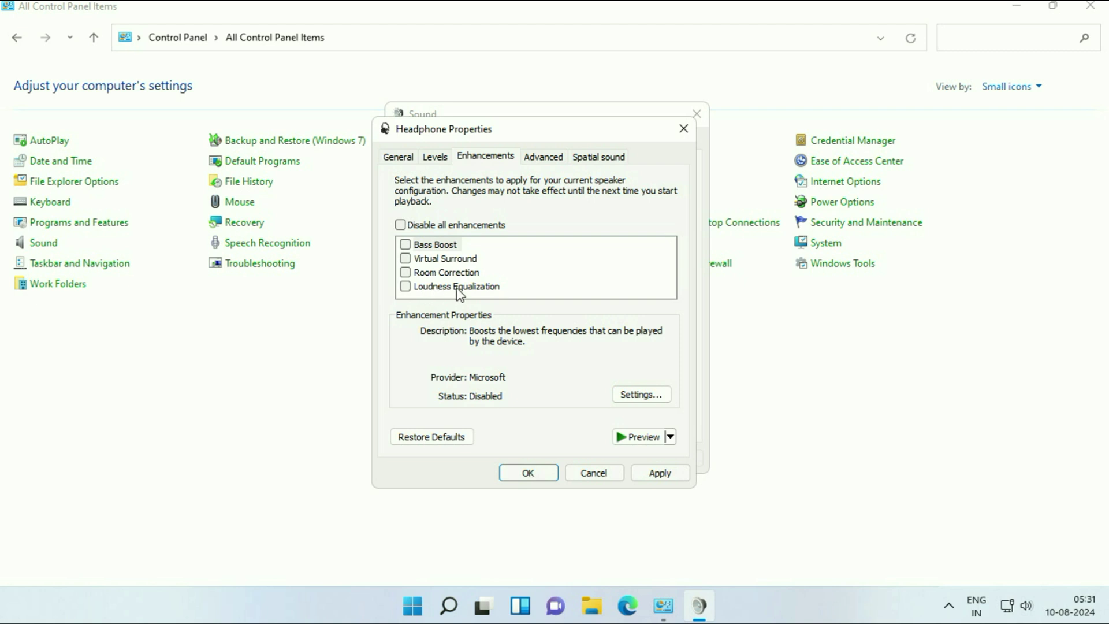
left_click(405, 286)
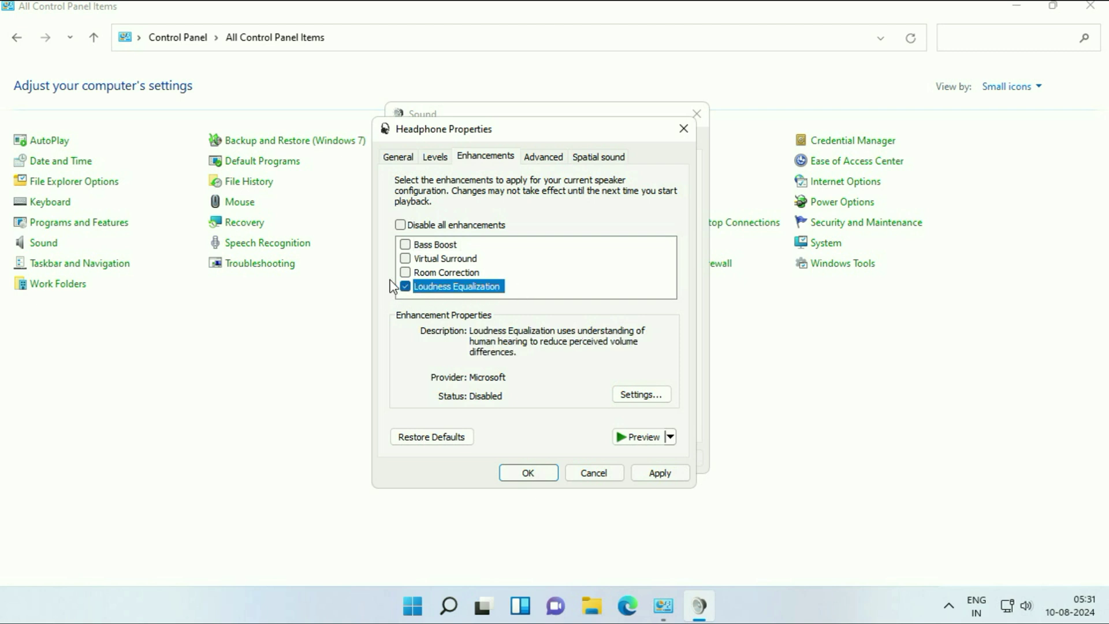
left_click(662, 474)
left_click(549, 473)
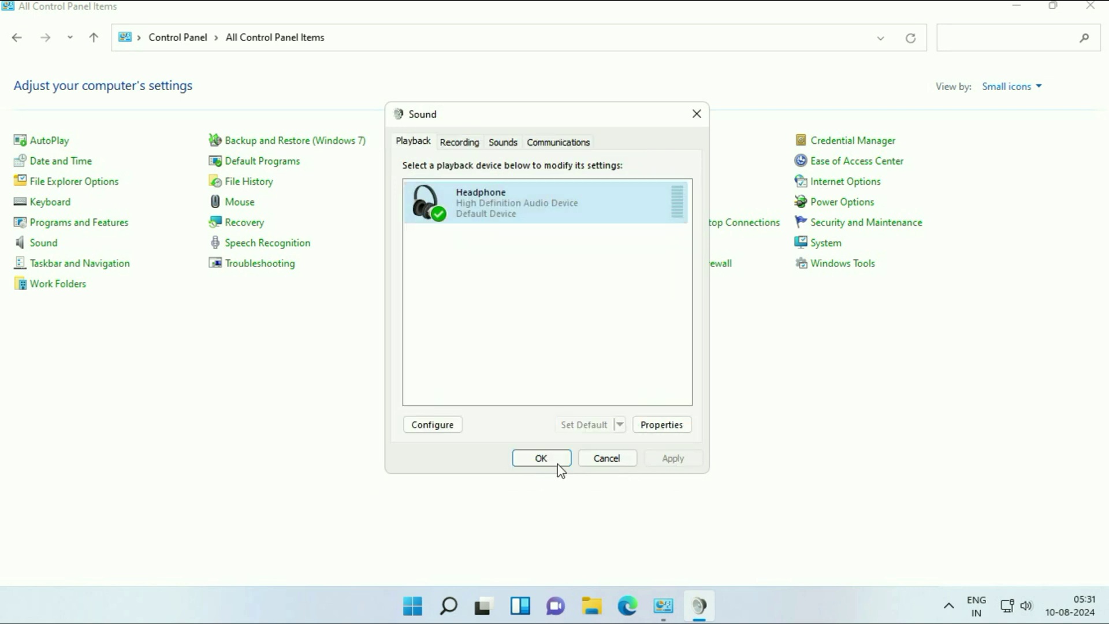
left_click(543, 458)
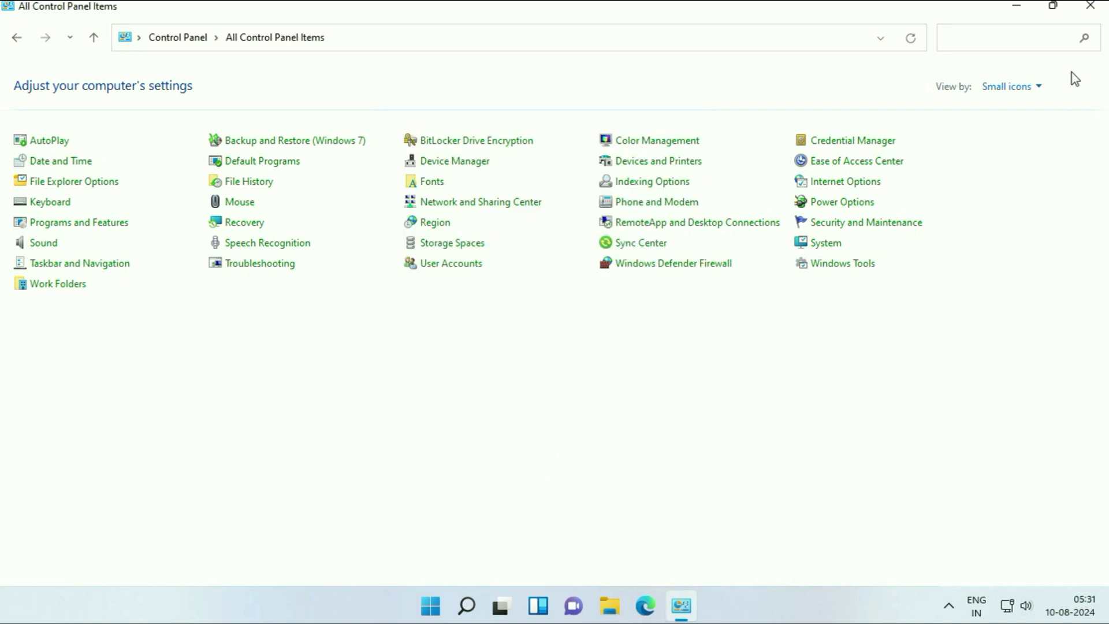
left_click(1089, 6)
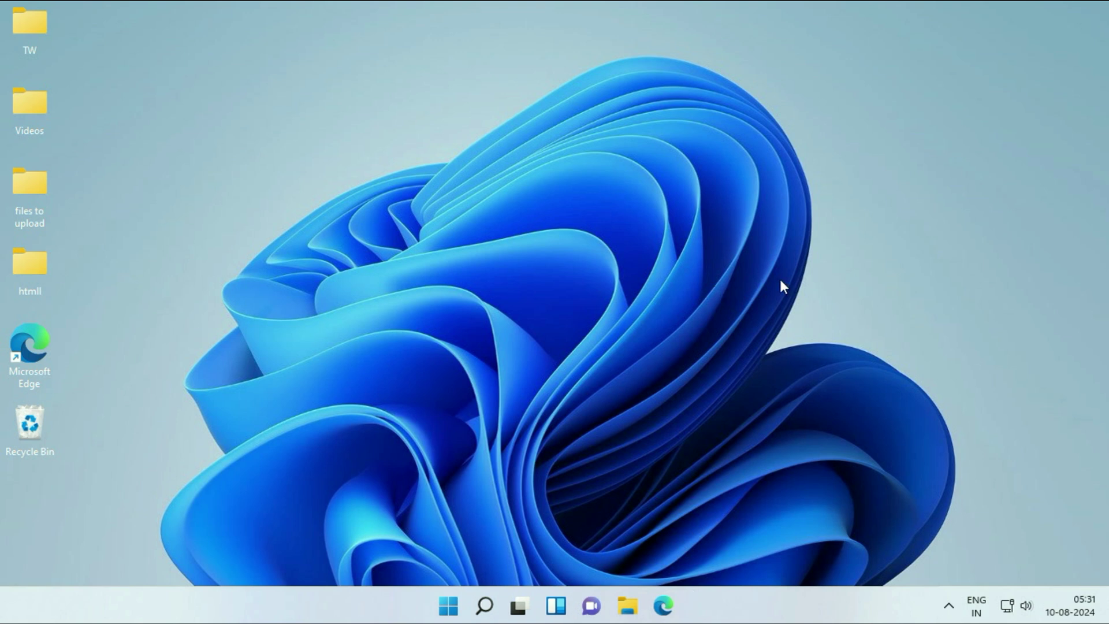
- In the volume mixer, check the output device choices and reset the sound devices and volumes for all apps to the recommended defaults
right_click(1031, 604)
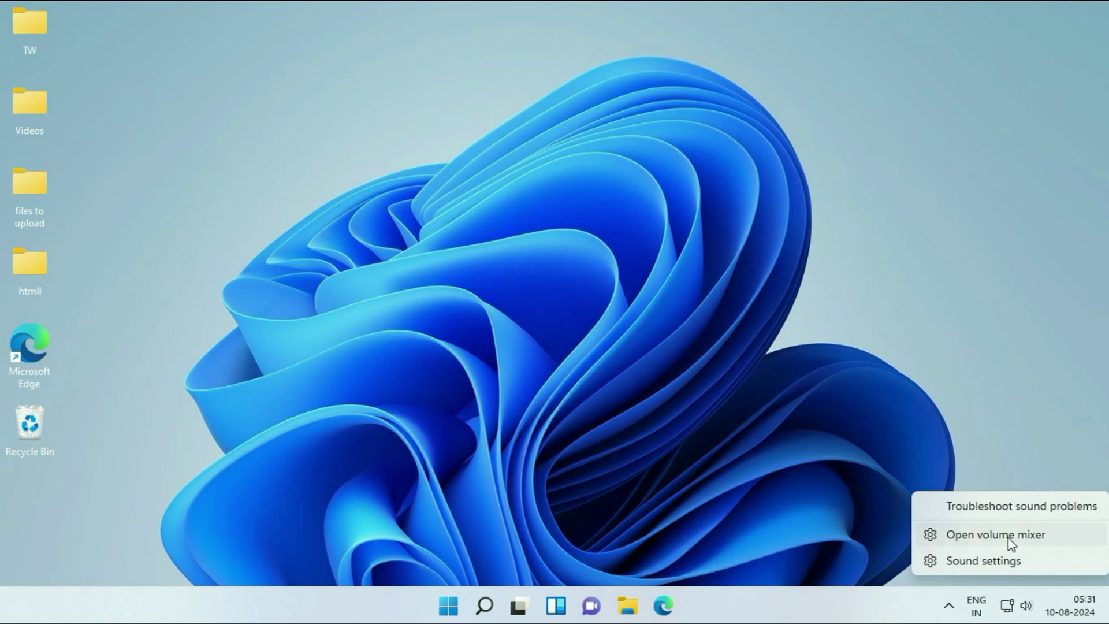
left_click(1023, 536)
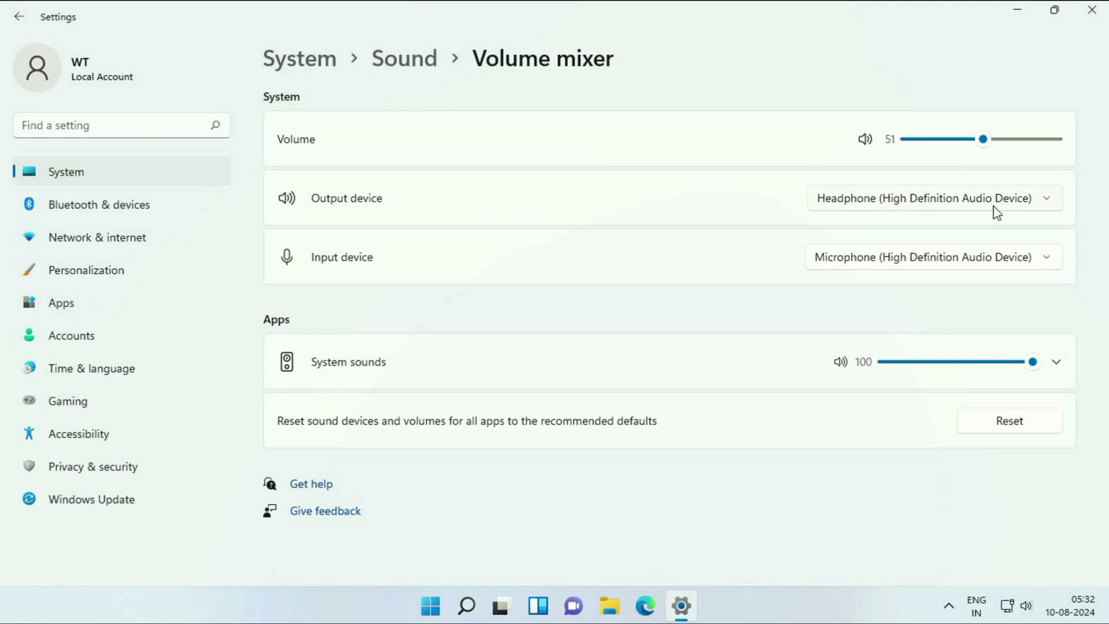
left_click(1051, 202)
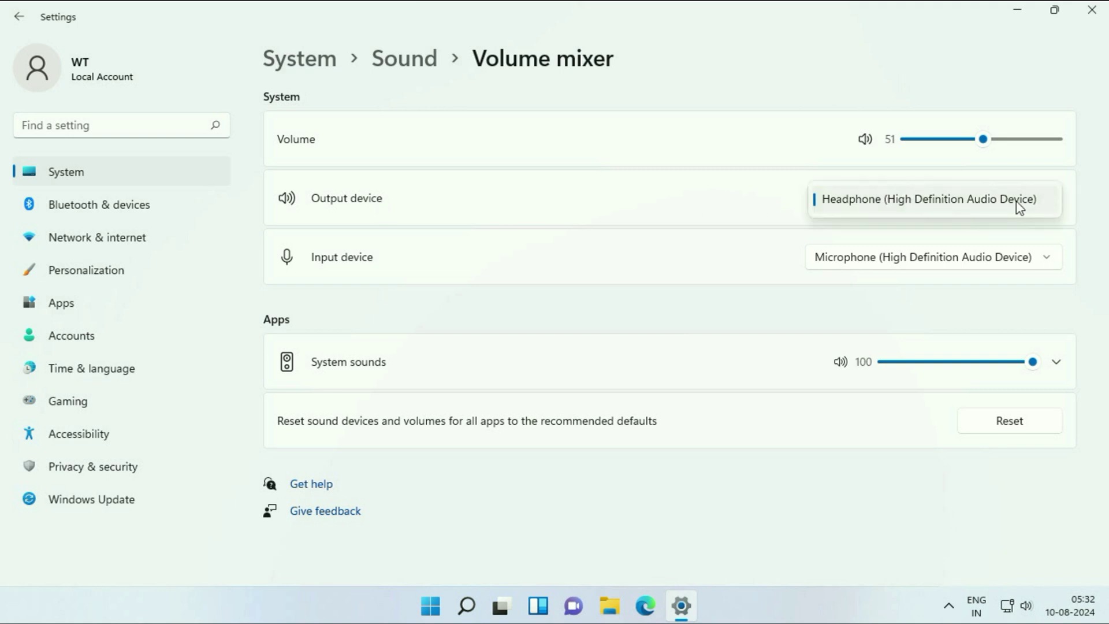
left_click(620, 260)
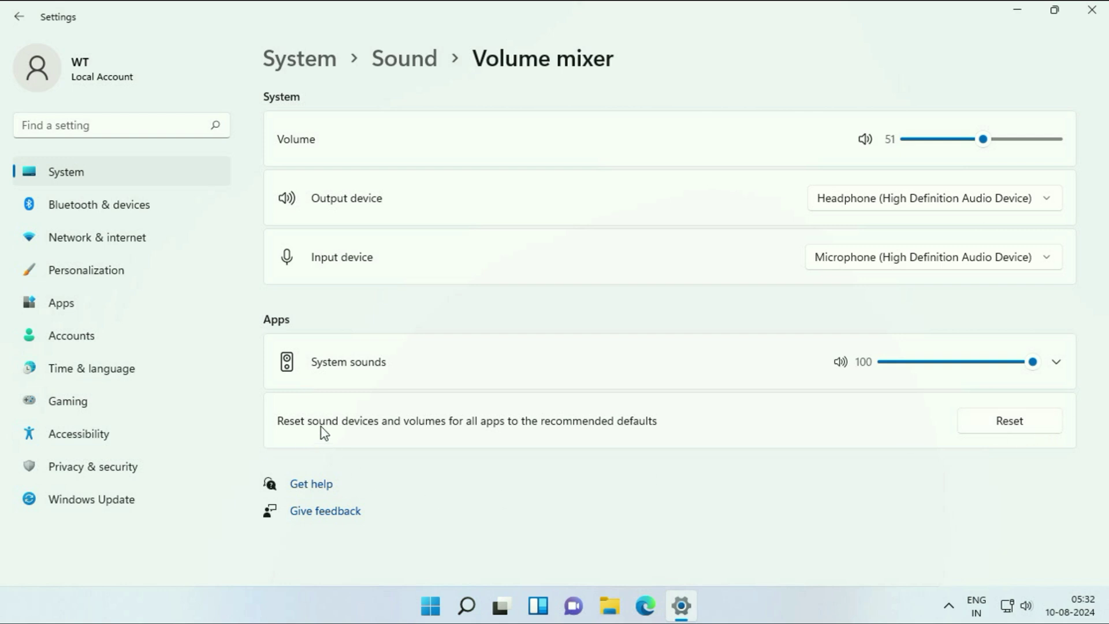
left_click(1026, 428)
left_click(1090, 24)
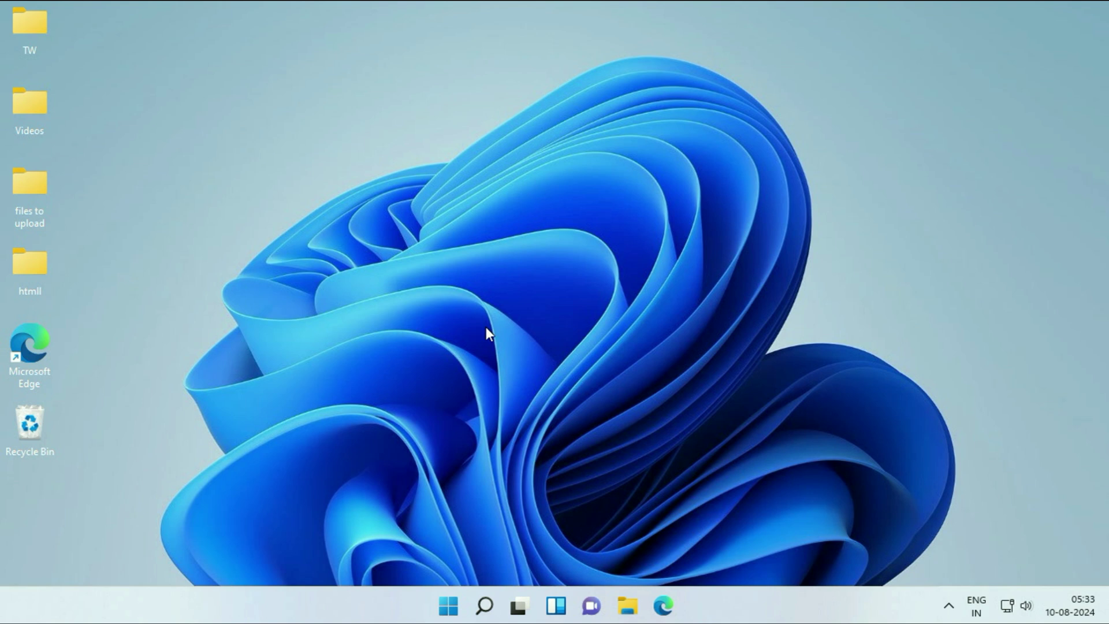
- Search the system for "serv" and open the Services console
left_click(445, 606)
key("Escape")
key("super+s")
type("se")
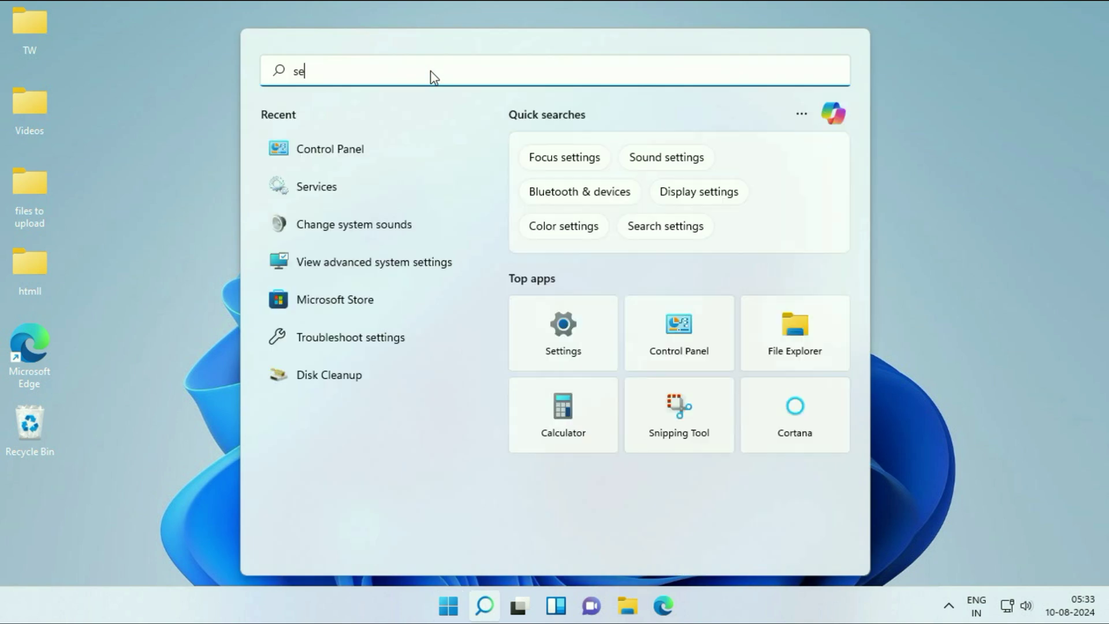
type("rv")
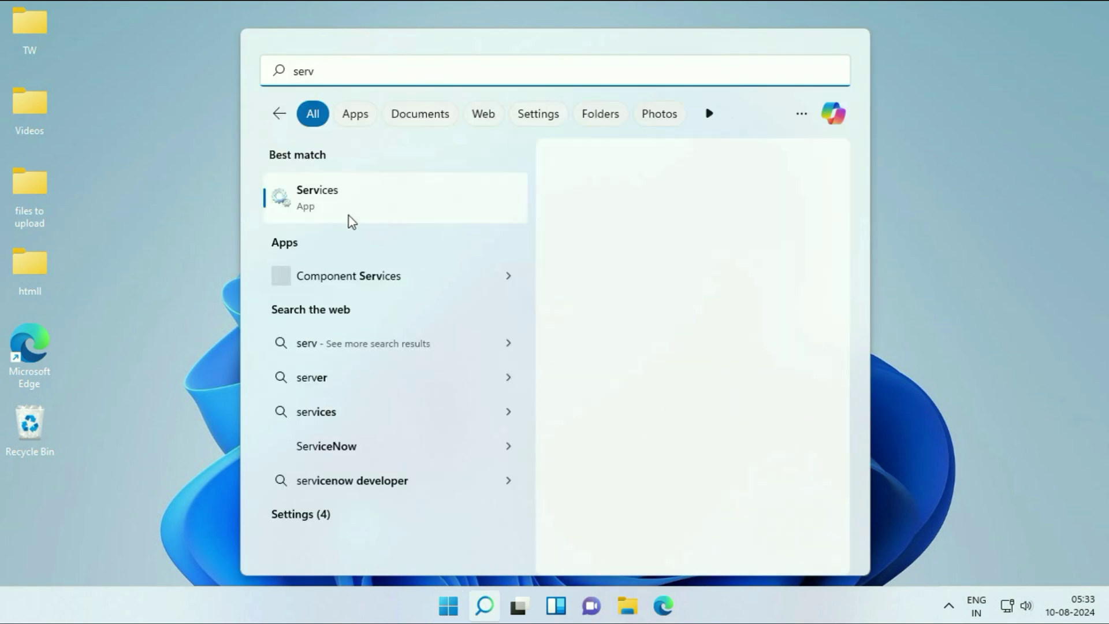
left_click(351, 204)
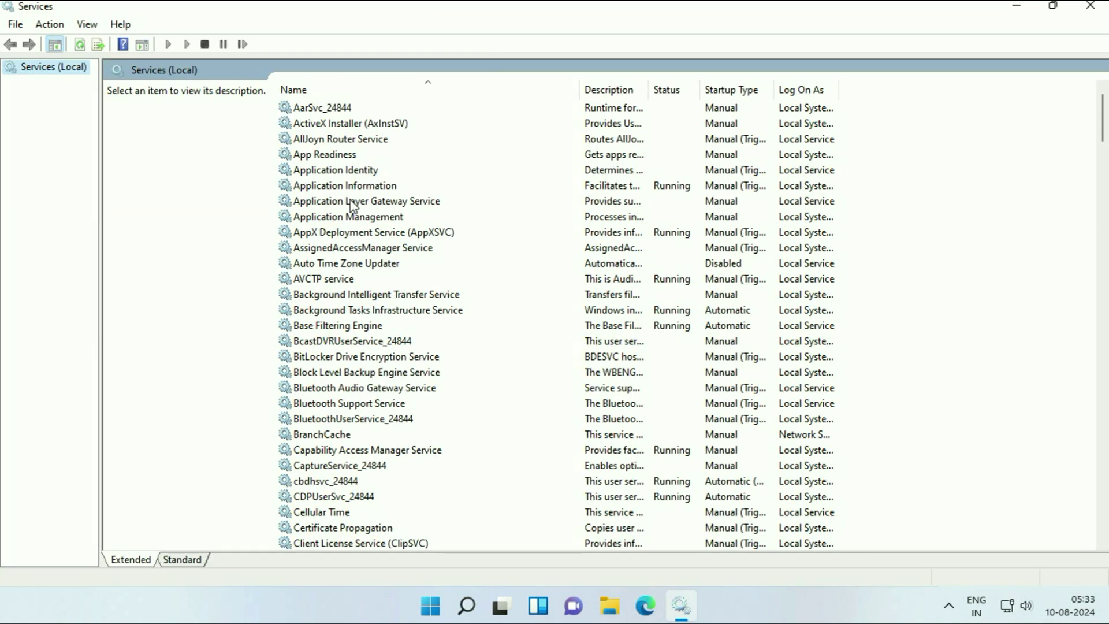
- Find the Windows Audio service and confirm Automatic as its startup type in its properties
left_click(419, 313)
type("win")
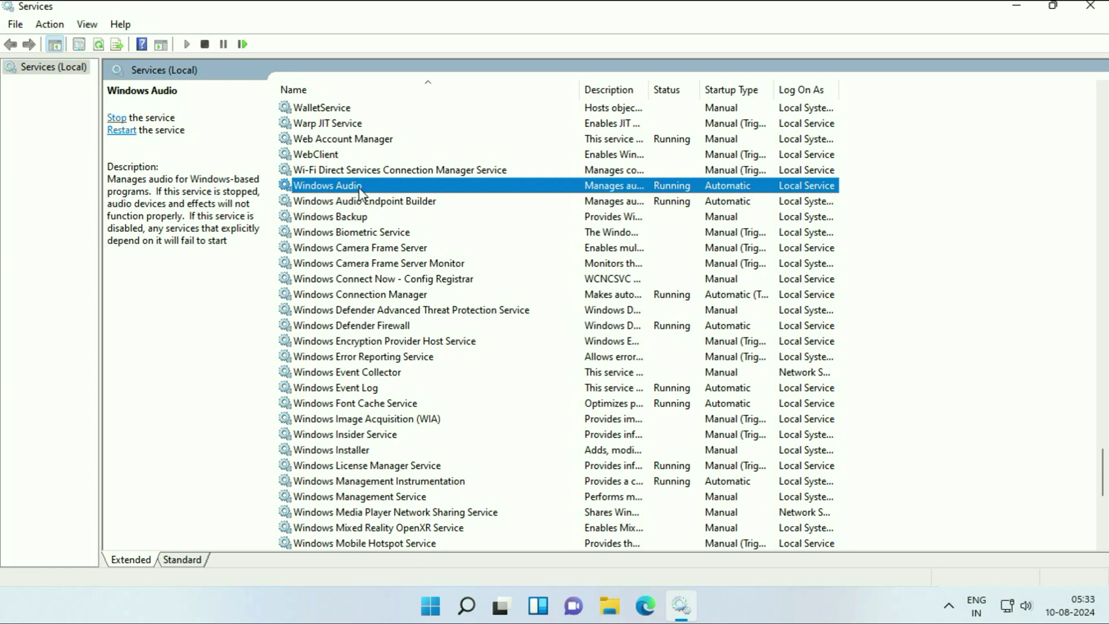
right_click(438, 184)
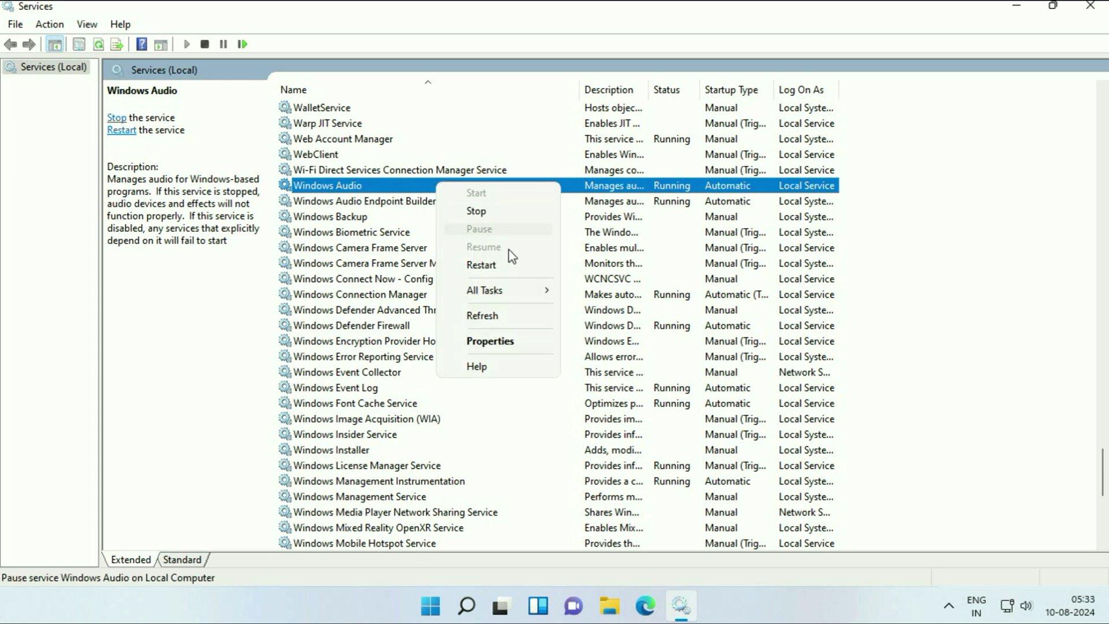
left_click(509, 350)
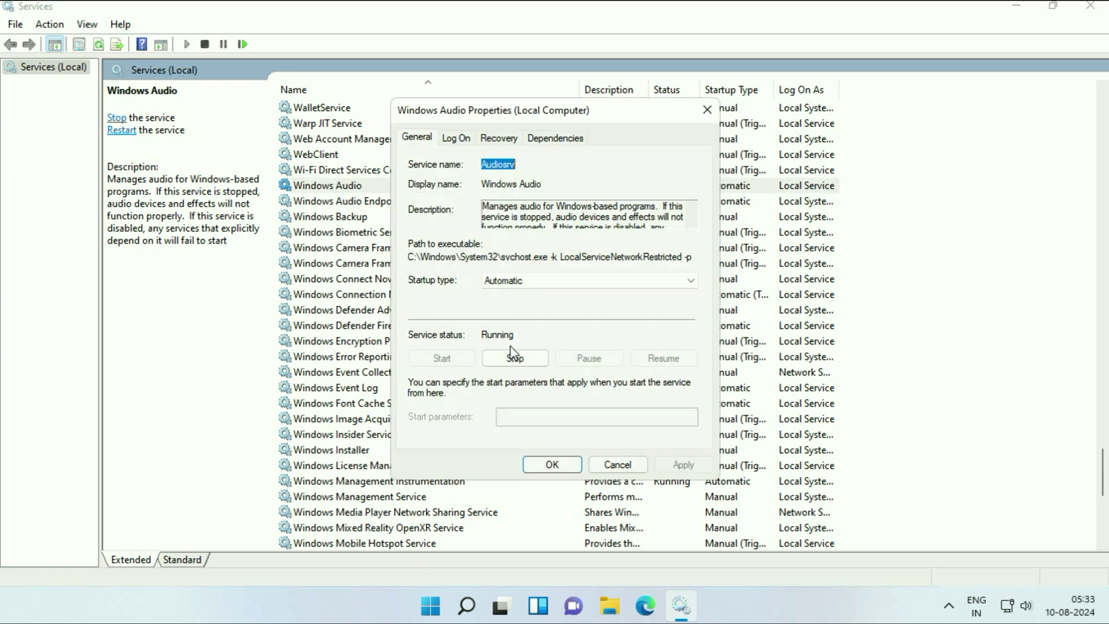
left_click_drag(533, 116, 592, 112)
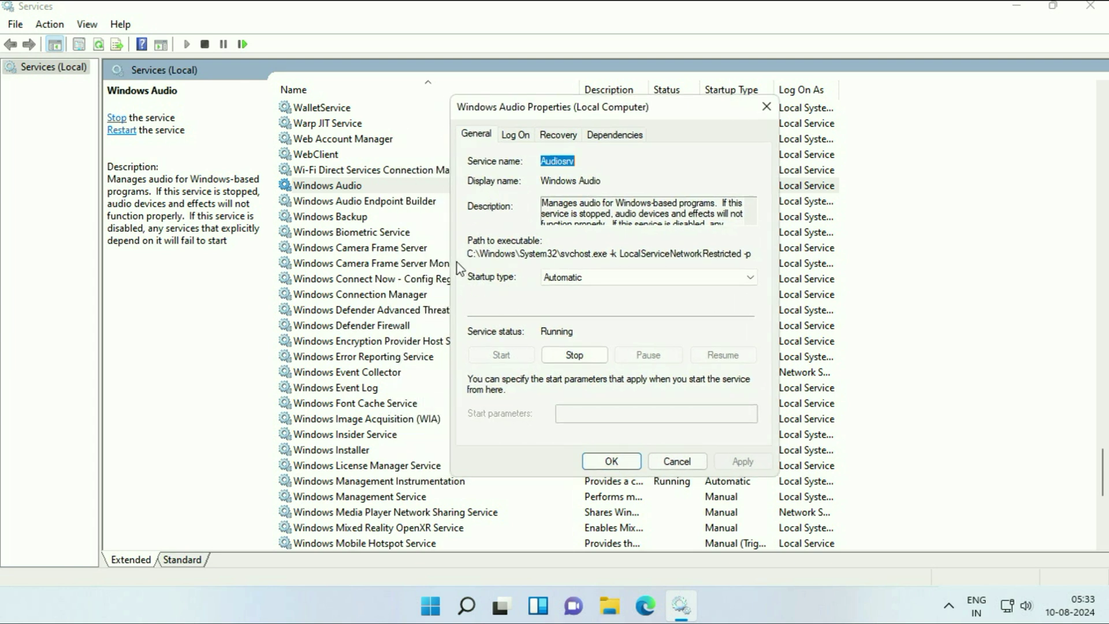
left_click(609, 278)
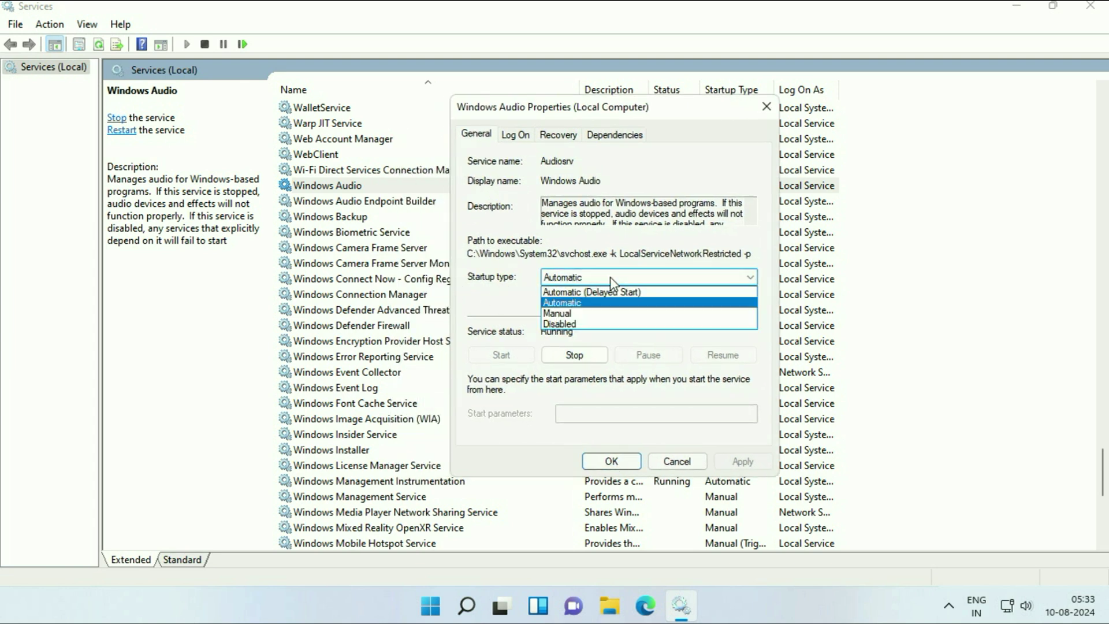
left_click(569, 301)
left_click(738, 462)
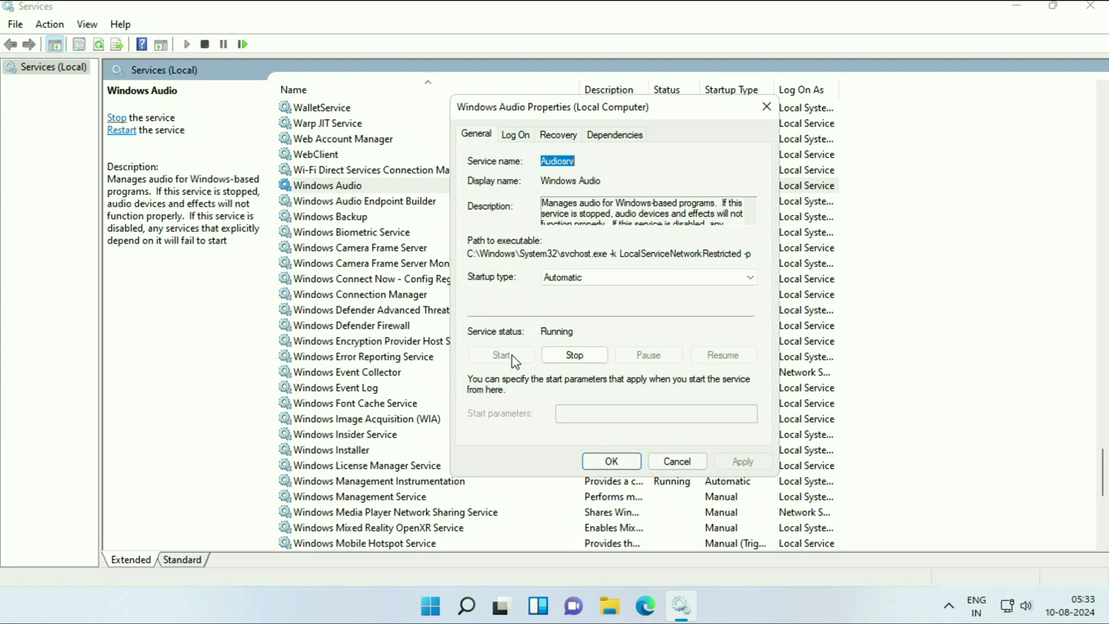
left_click(607, 459)
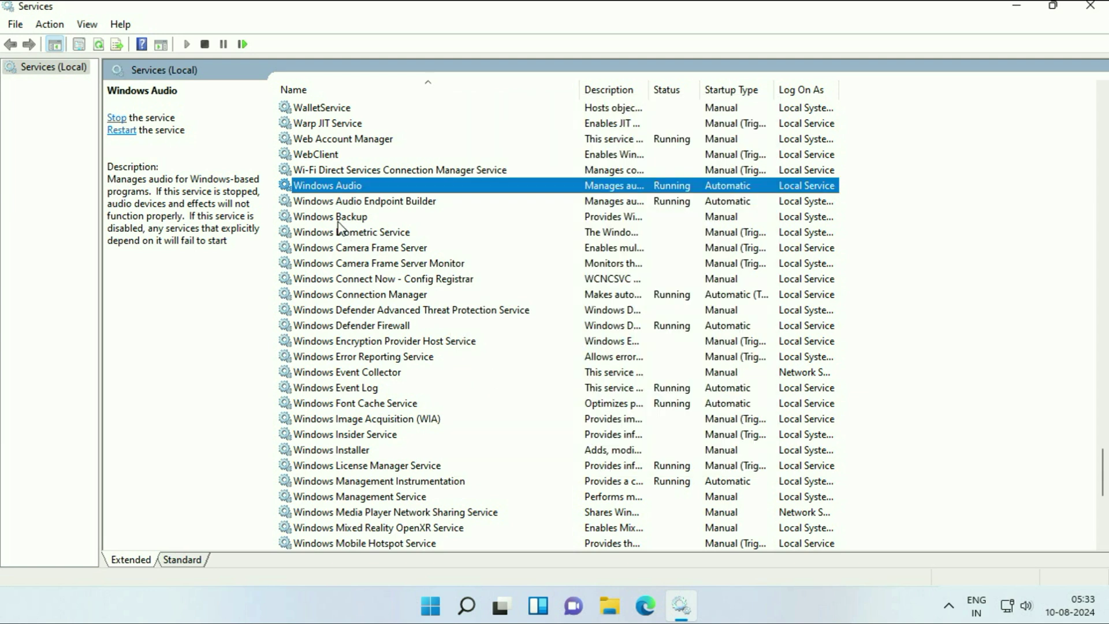
- Confirm Automatic as the startup type of the Windows Audio Endpoint Builder service and close the Services console
left_click(341, 203)
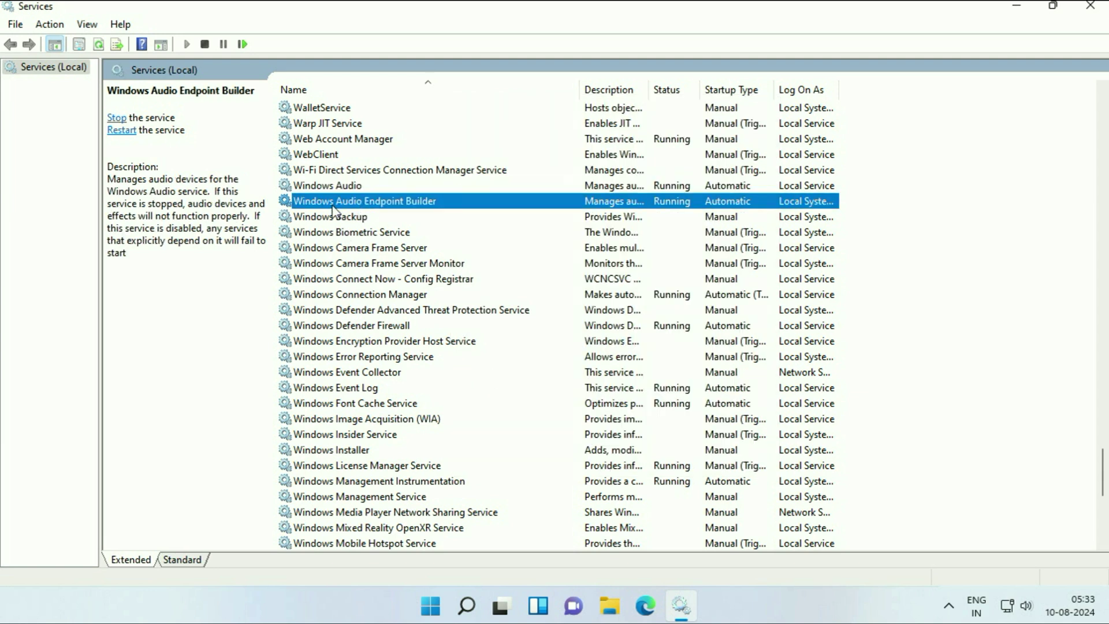
right_click(408, 203)
left_click(476, 361)
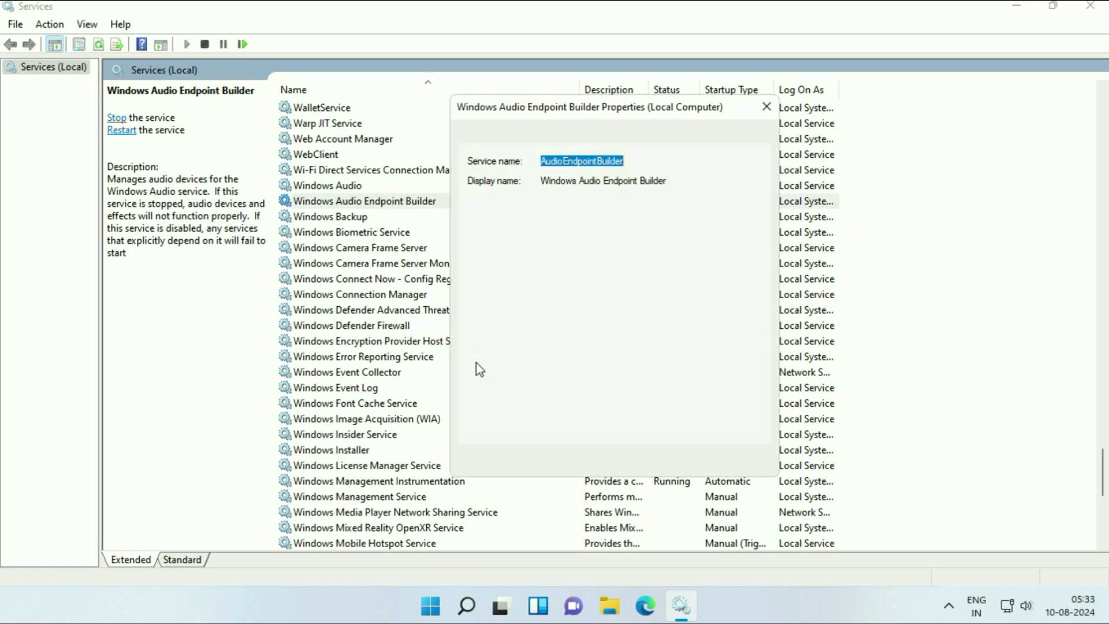
left_click_drag(585, 110, 634, 110)
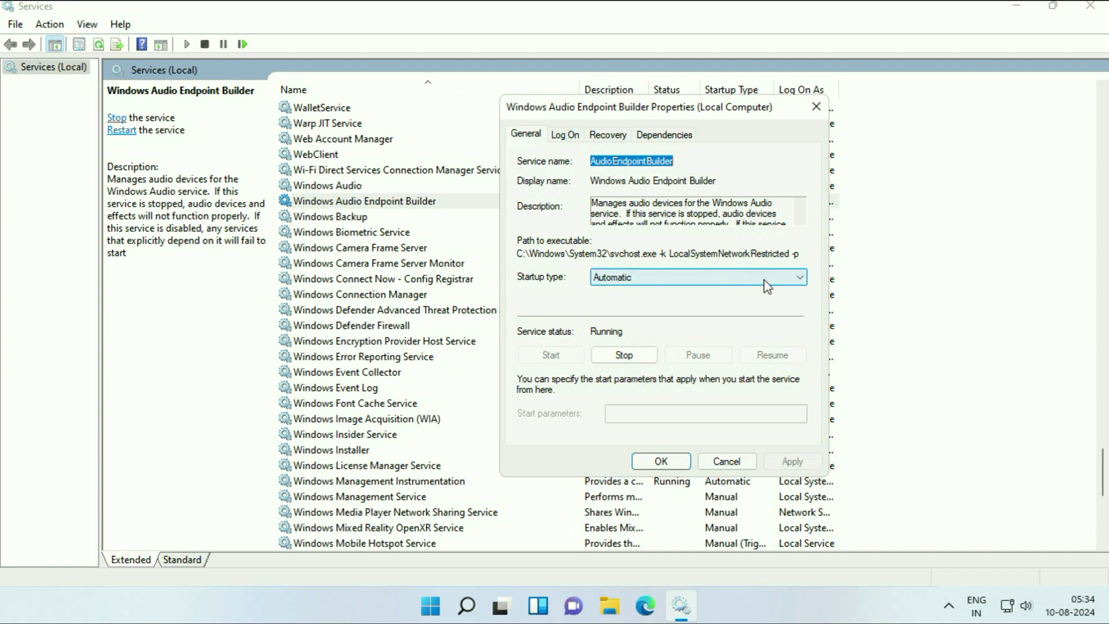
left_click(744, 278)
left_click(658, 302)
left_click(792, 461)
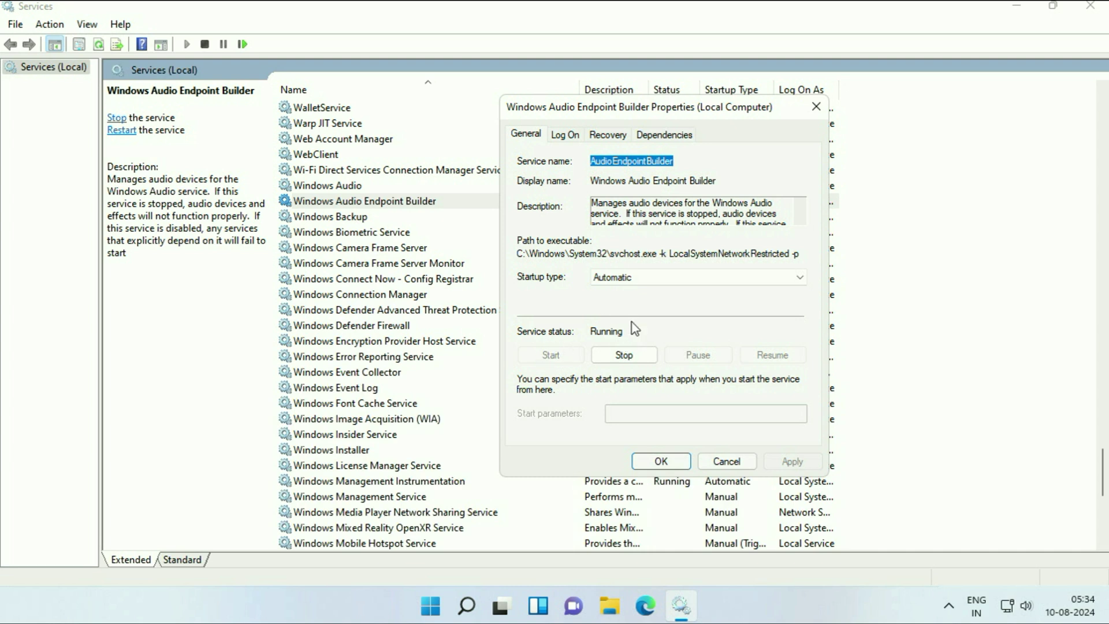
left_click(672, 465)
left_click(1090, 6)
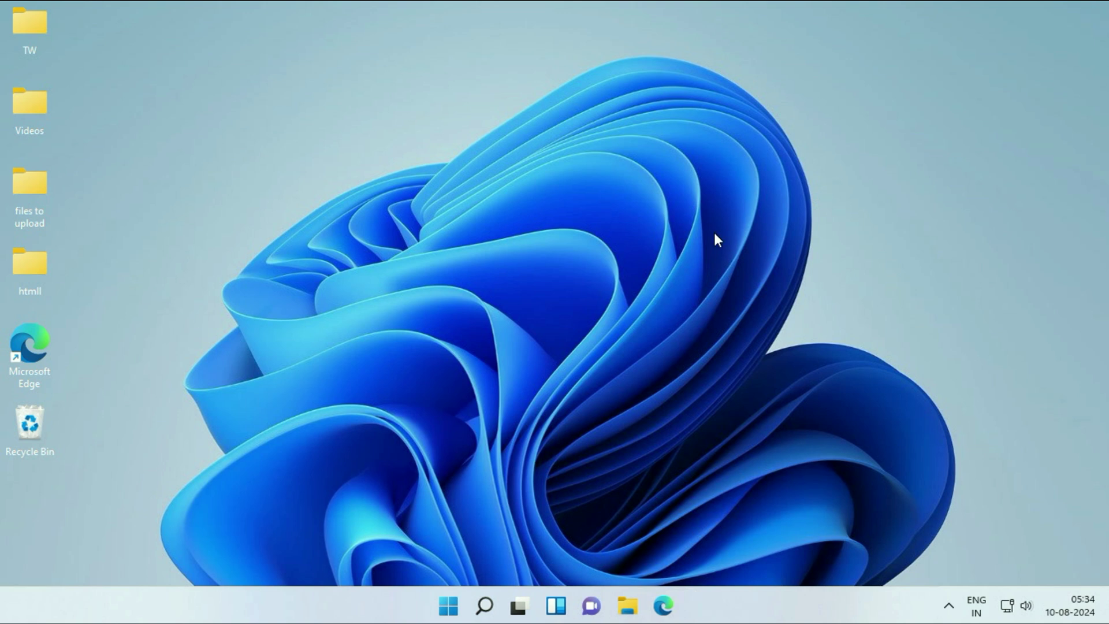